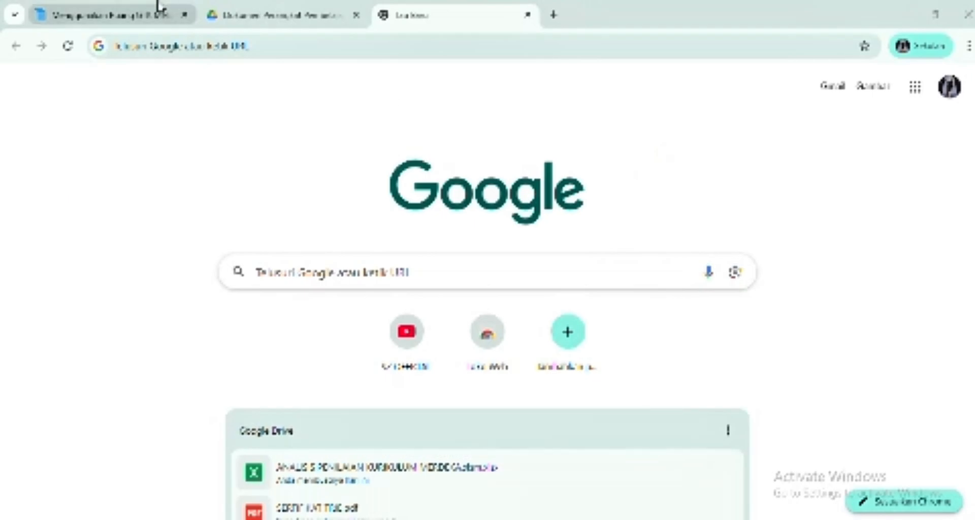
# Open the website wayground.com.
pyautogui.click(267, 48)
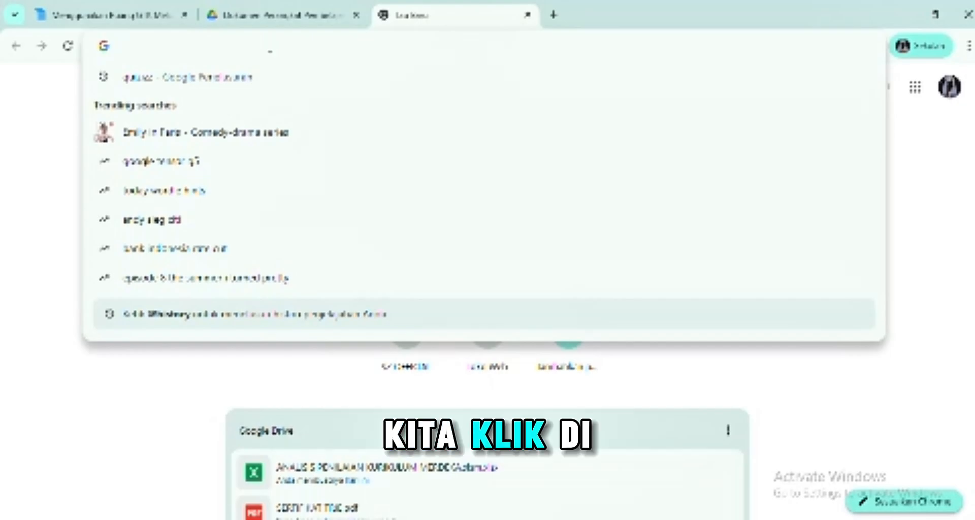
pyautogui.write('waygr')
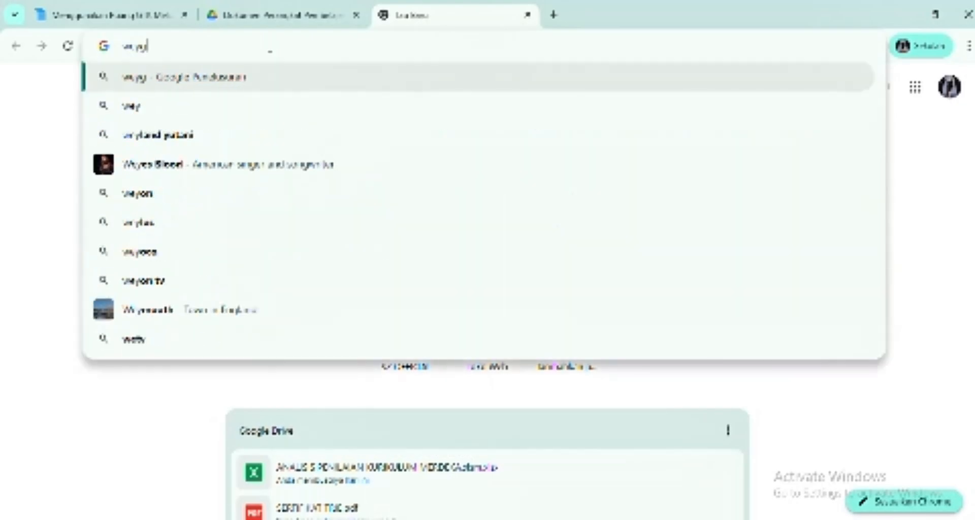
pyautogui.write('ound')
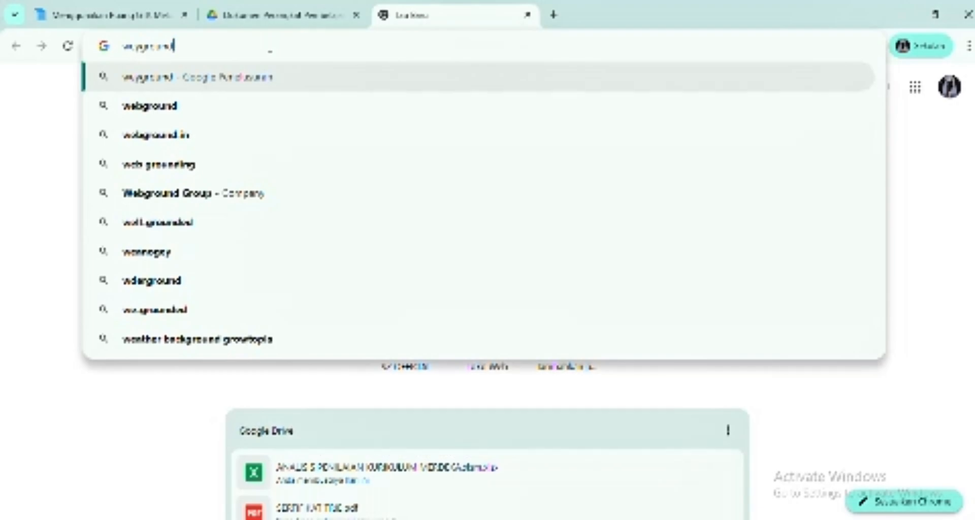
pyautogui.write('.com')
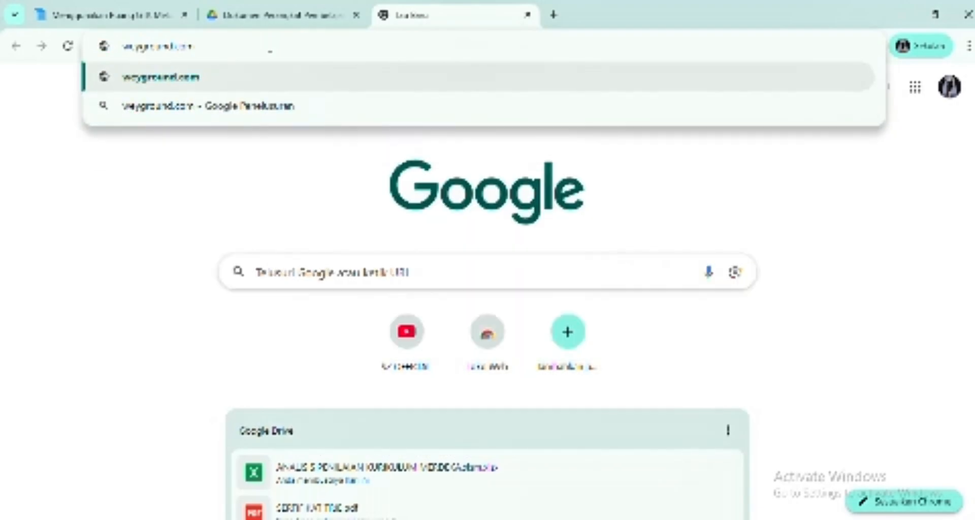
pyautogui.press('Return')
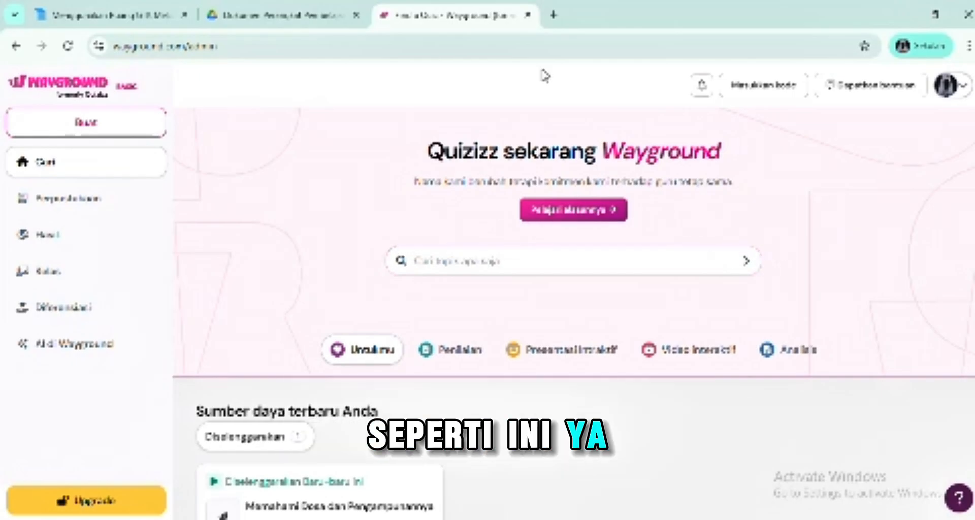
# Start a new assessment (Penilaian) and choose to generate it with AI from a text prompt.
pyautogui.click(116, 133)
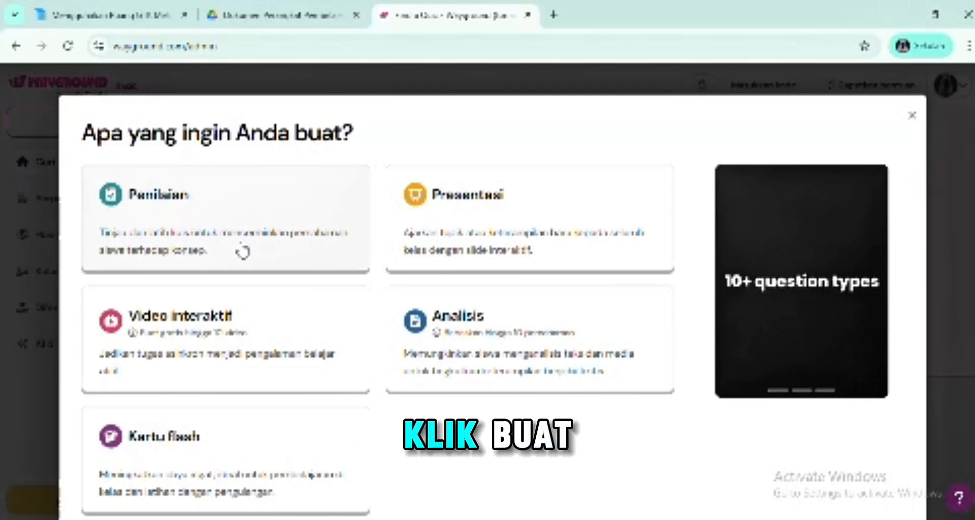
pyautogui.click(276, 220)
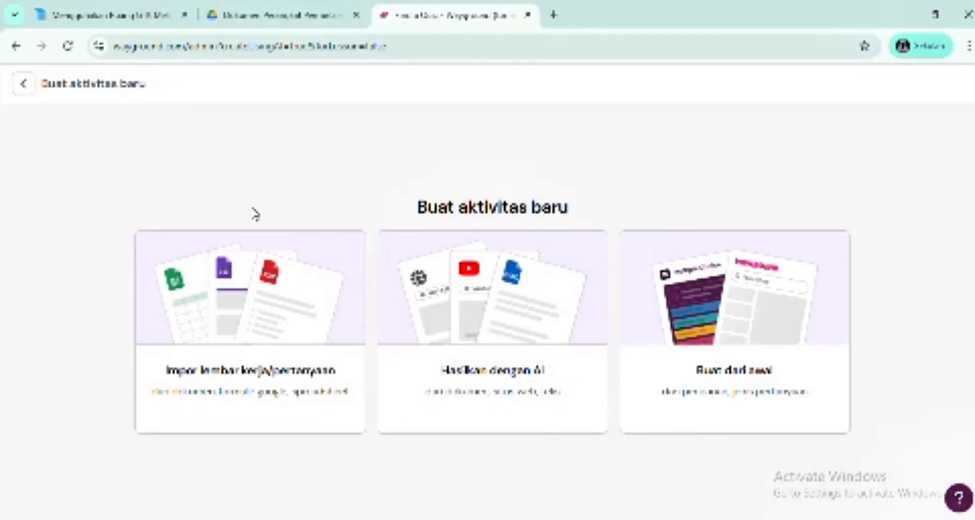
pyautogui.click(517, 306)
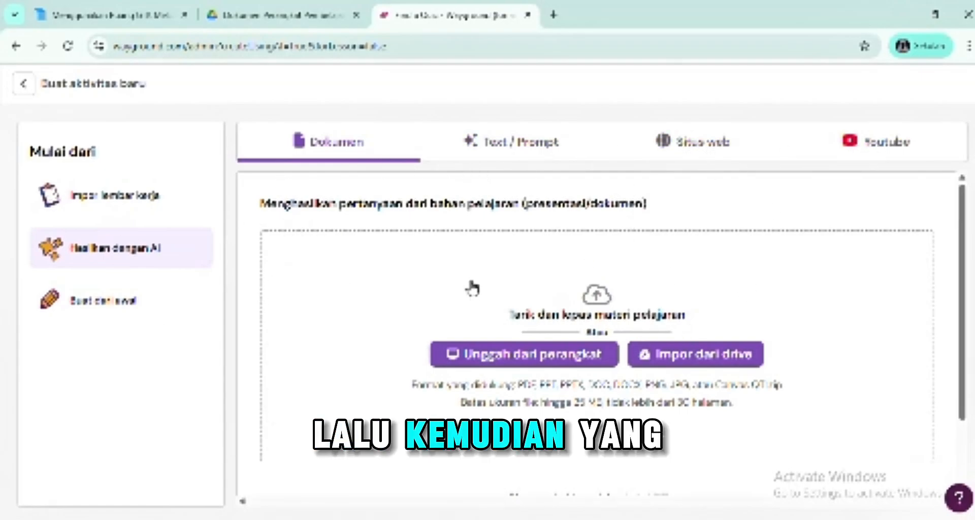
pyautogui.click(505, 155)
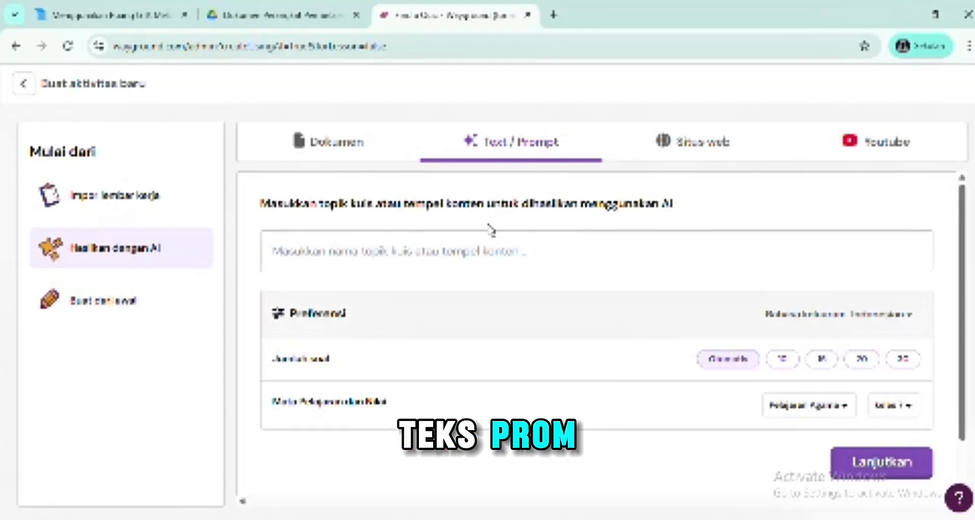
# Begin the quiz prompt with "Saya guru pendidikan Agama Kristen yang mengajar di Kelas 7 8 dan 9 smp".
pyautogui.click(479, 252)
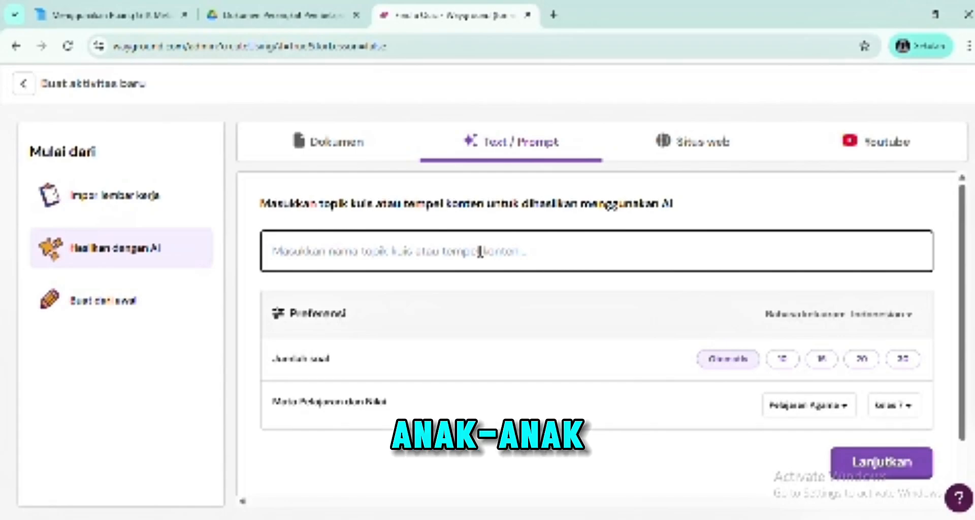
pyautogui.write('Saya ')
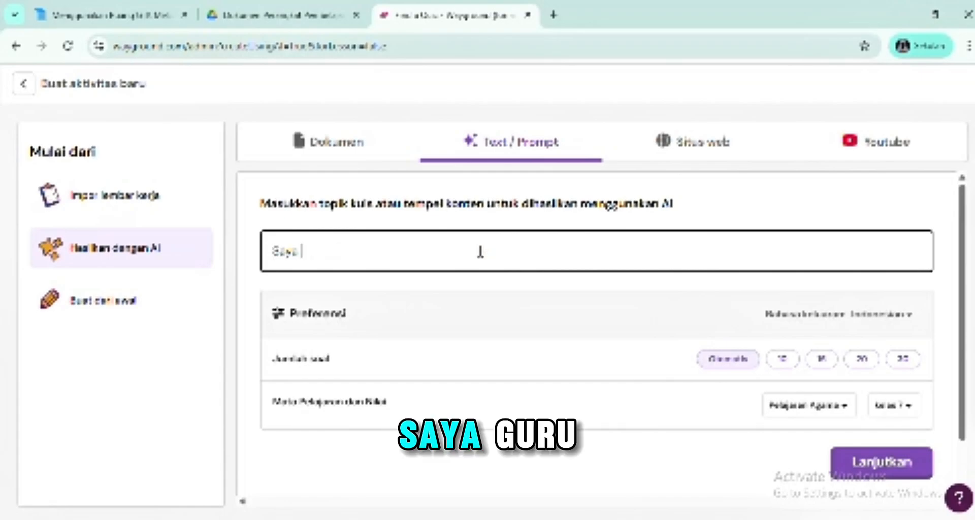
pyautogui.write('guru pend')
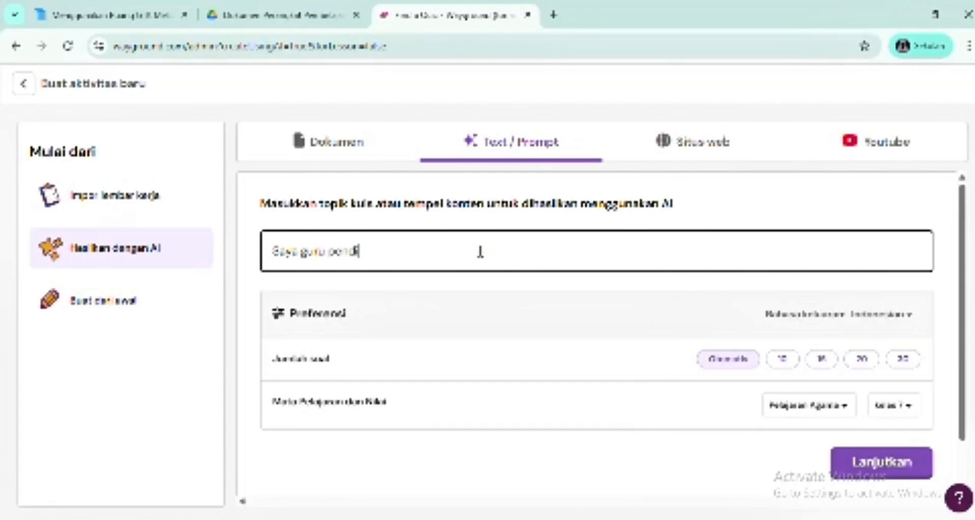
pyautogui.write('idikan Agama')
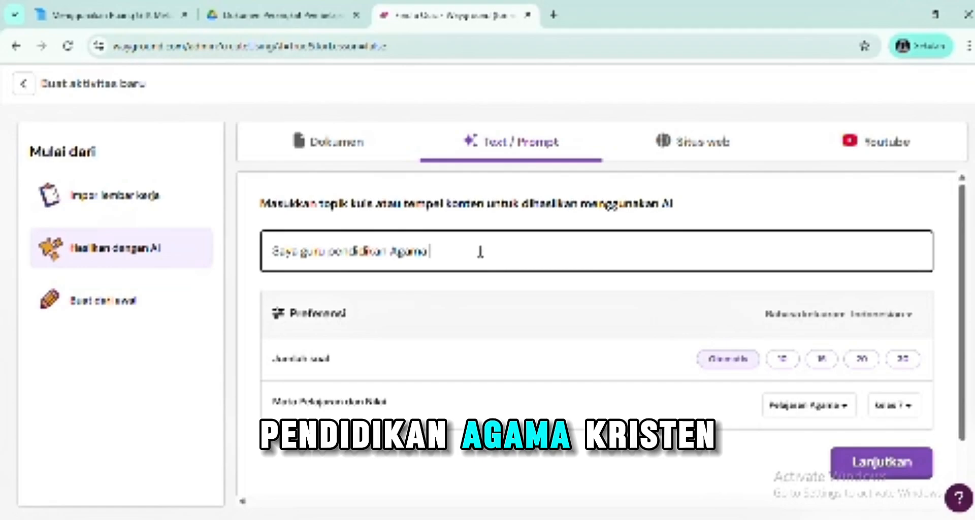
pyautogui.write(' Kristen yang')
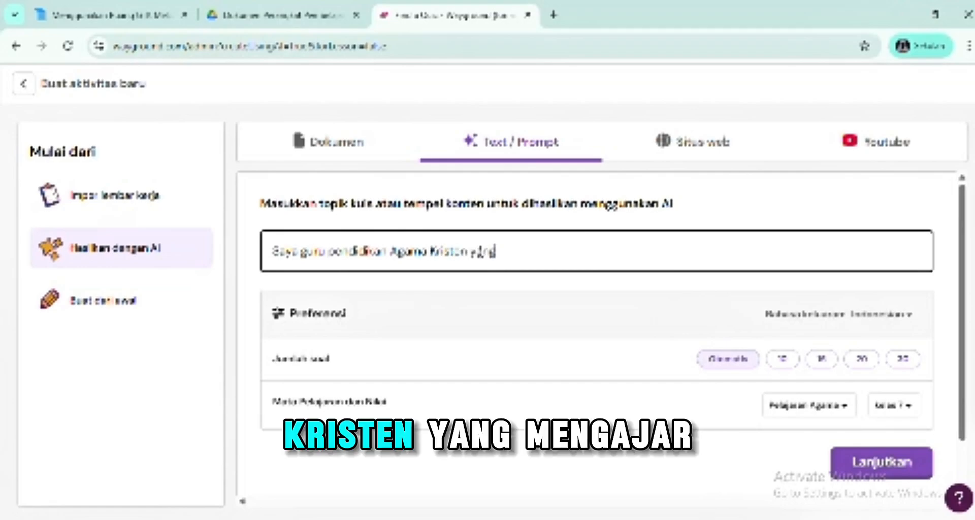
pyautogui.write(' mengajar di')
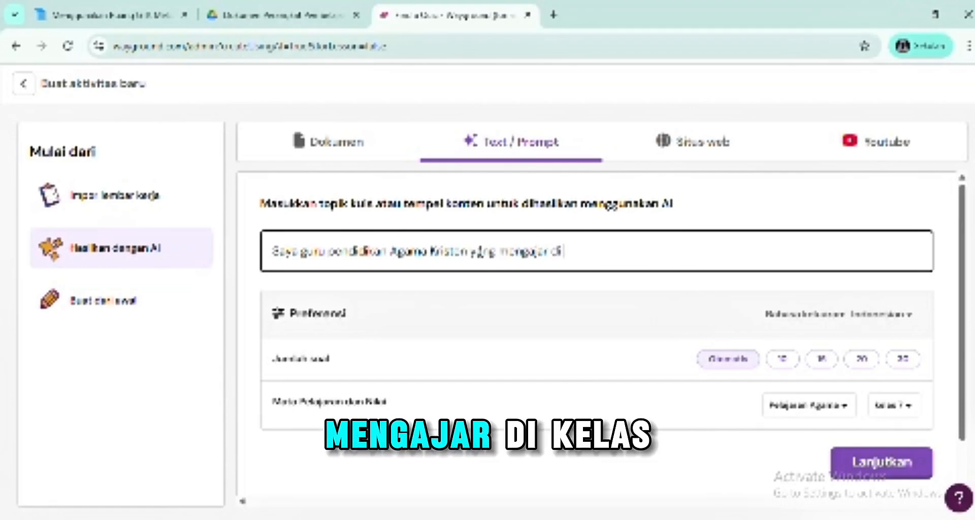
pyautogui.write(' Kelas 7')
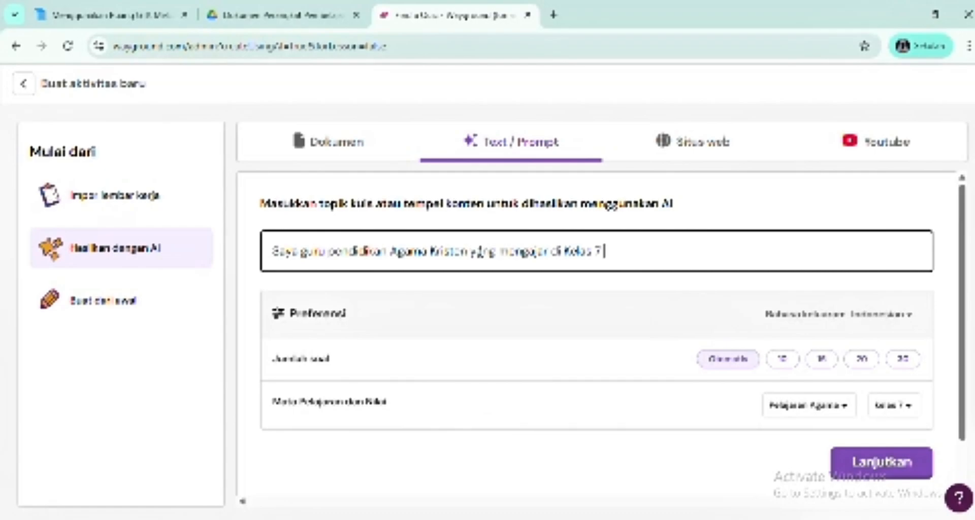
pyautogui.write(' 8 dan')
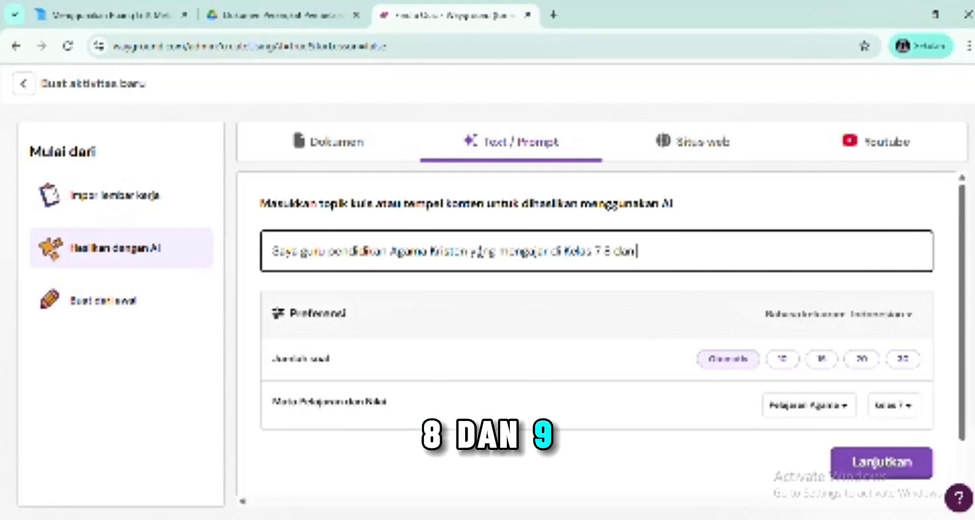
pyautogui.write(' 9 smp')
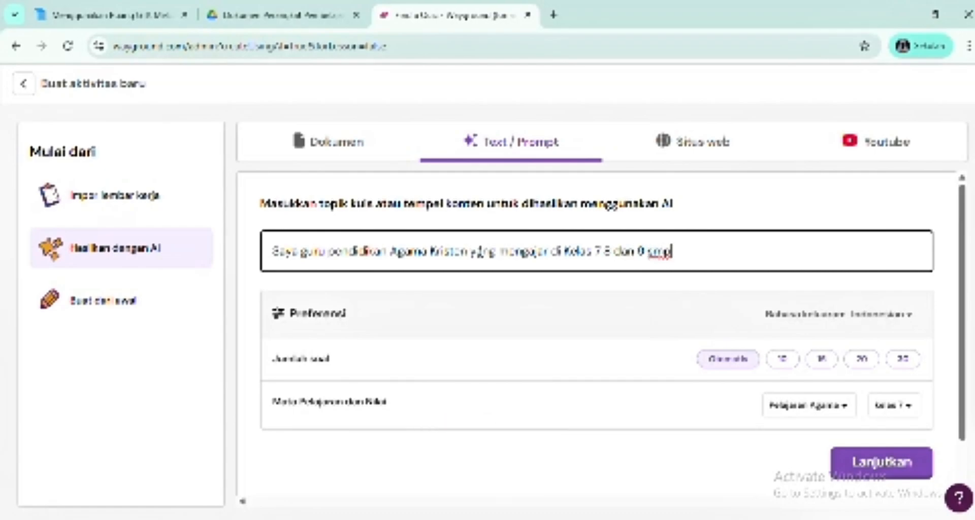
# Continue the prompt with the quiz's purpose and audience: ", saya sedang membuat quiz Alkitab untuk anak-anak kelas 7".
pyautogui.write(', saya sed')
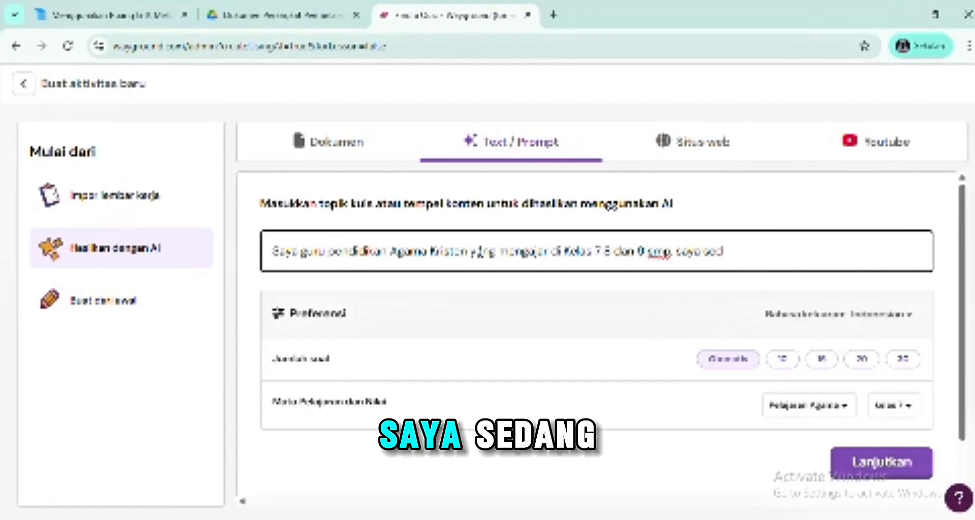
pyautogui.write('ang membuat quiz')
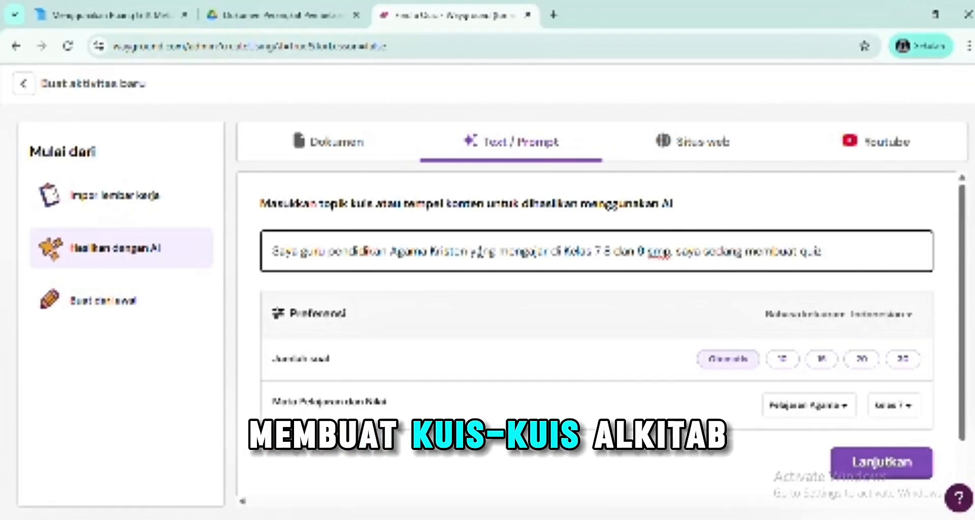
pyautogui.write(' AIki')
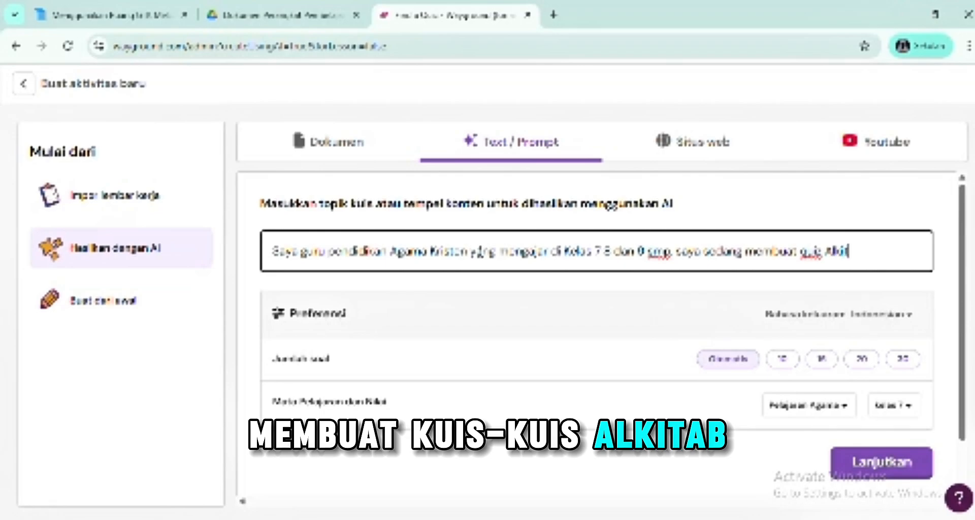
pyautogui.write('tab untuk anak-anak')
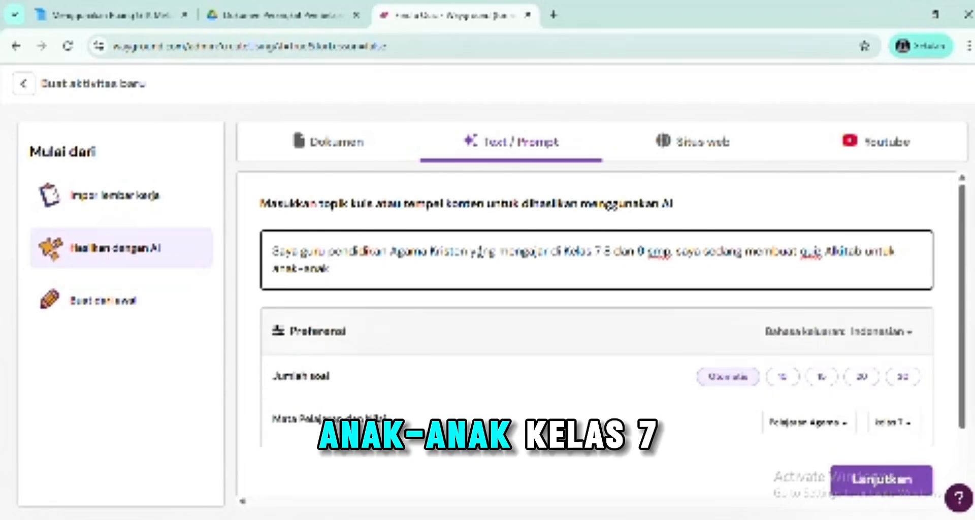
pyautogui.write(' kelas 7')
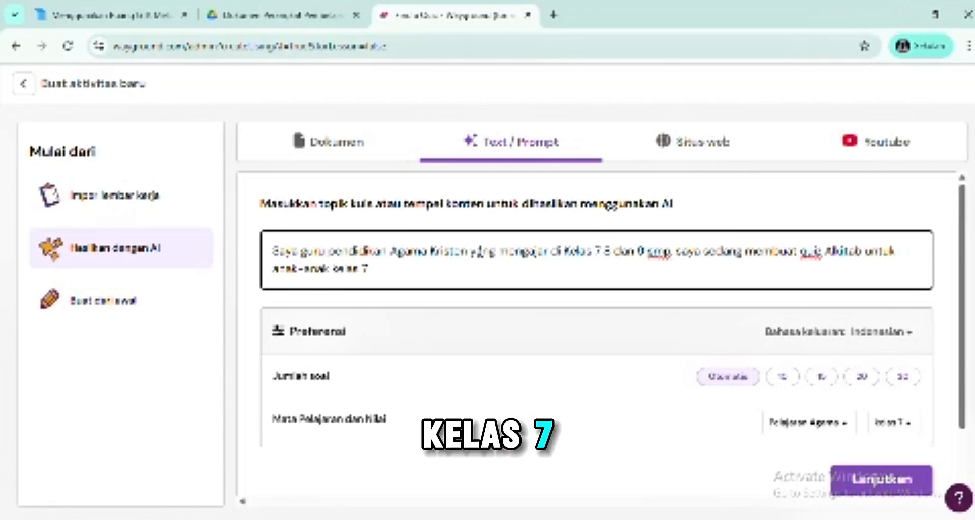
# Specify the material in the prompt: "dengan materi tentang nama nama kita, nama tokoh alkitab dan pasal dan ayat alkitab.".
pyautogui.write(' de')
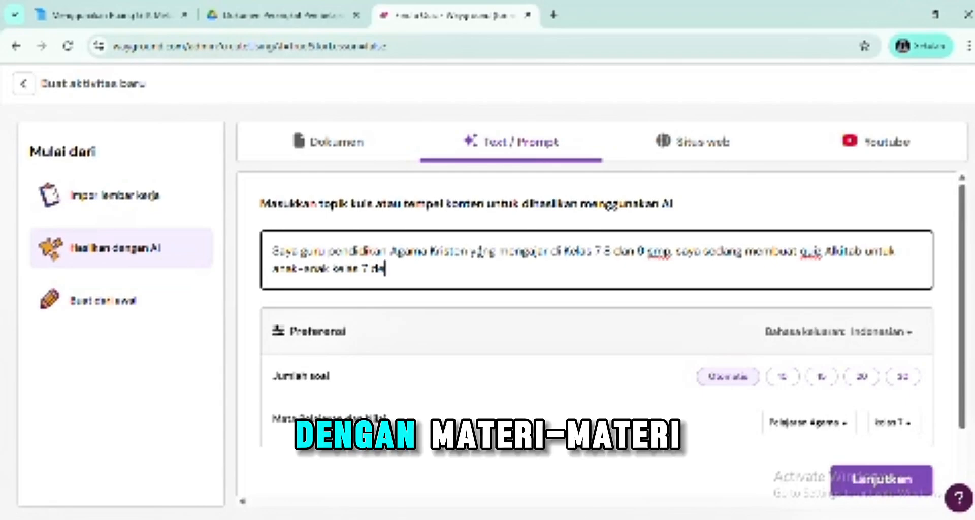
pyautogui.write('ngan materi')
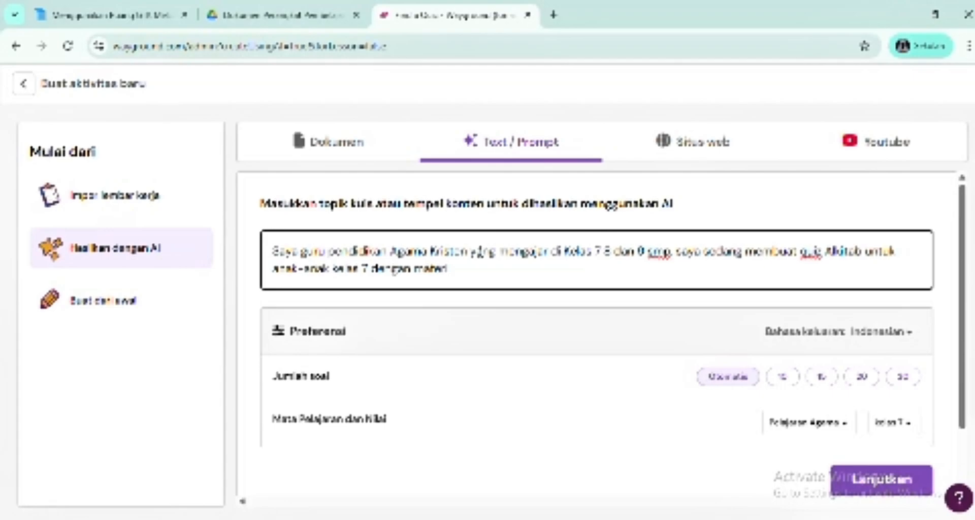
pyautogui.write(' tentang nama')
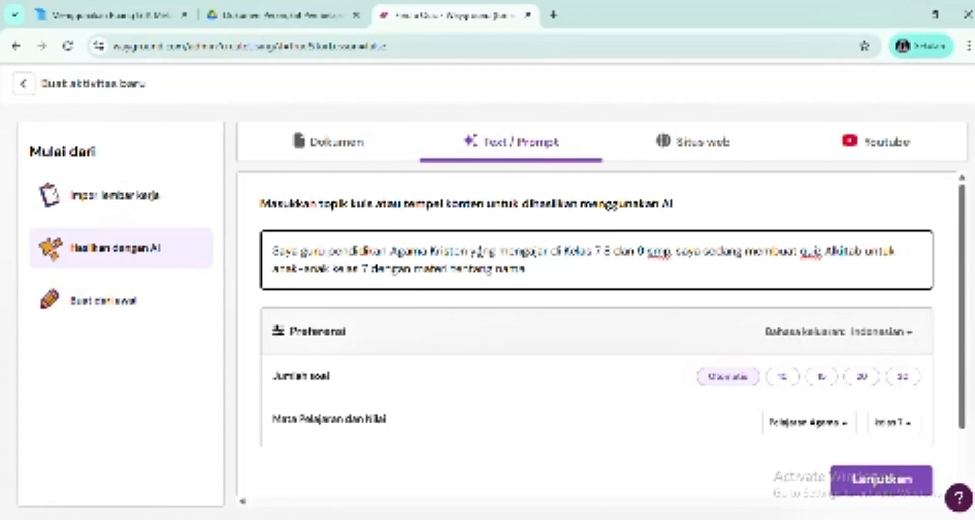
pyautogui.write(' nama kita, d')
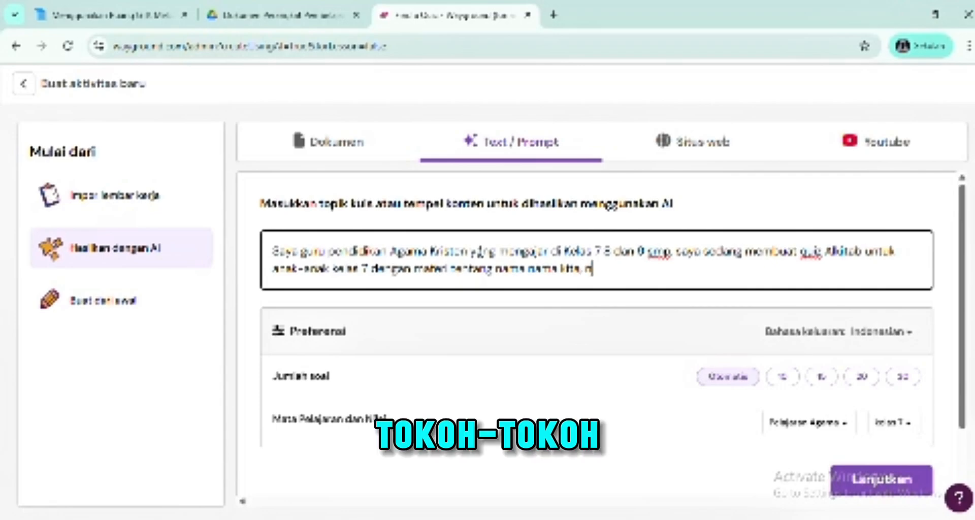
pyautogui.write('an')
pyautogui.write(' tokoh')
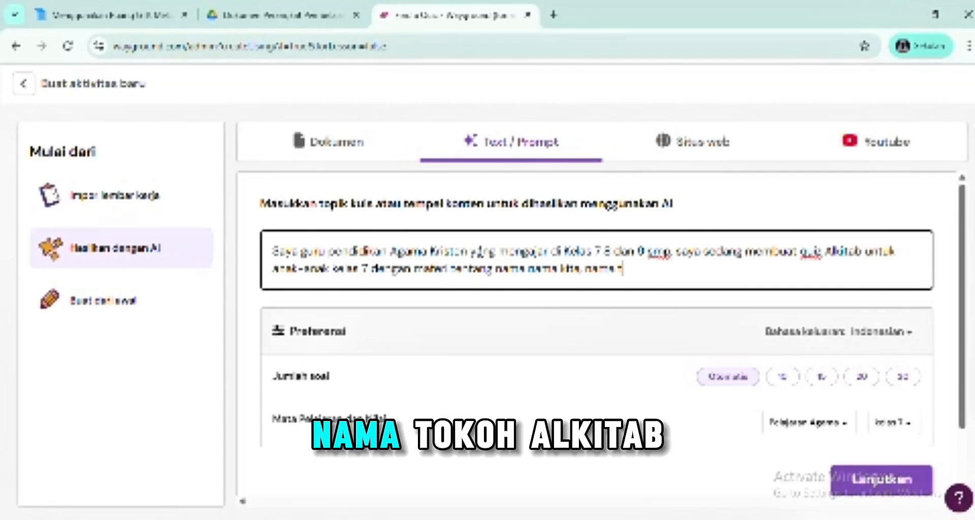
pyautogui.write(' alkitab dan')
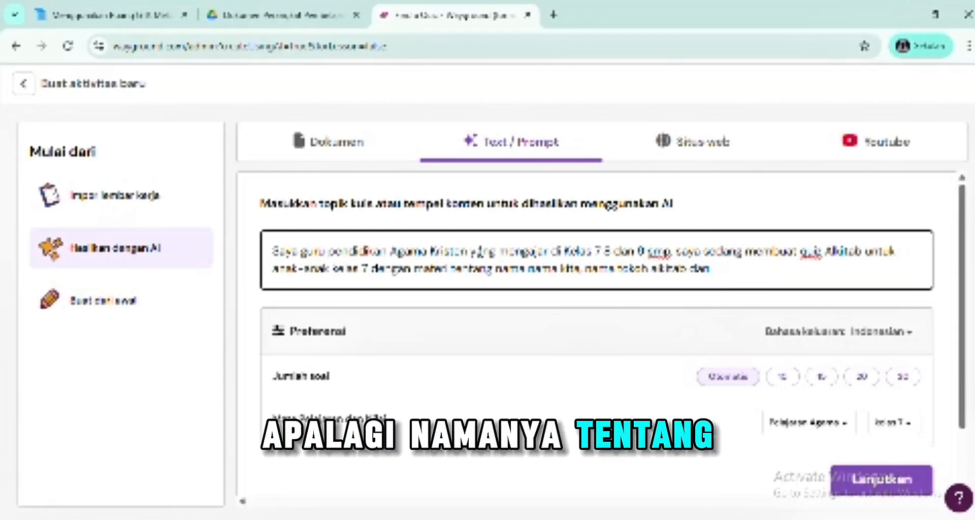
pyautogui.write('pad')
pyautogui.write('l')
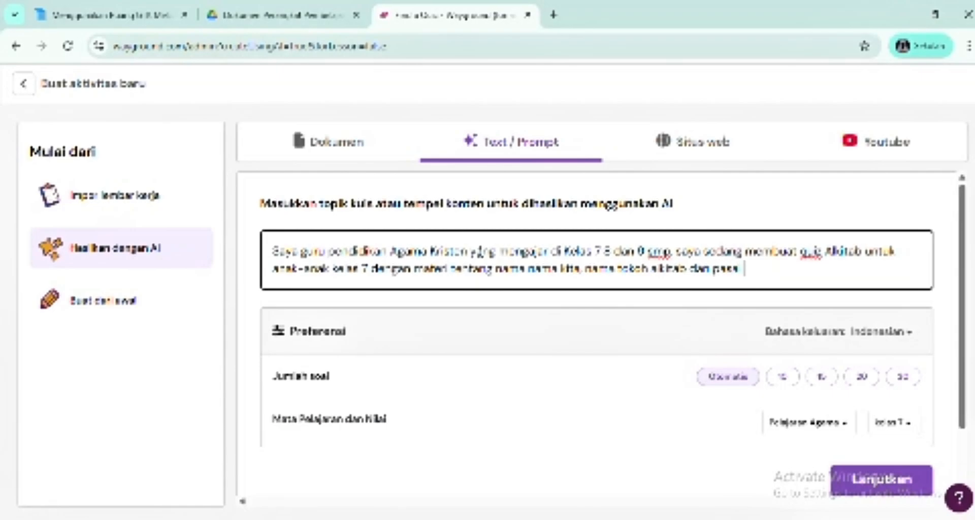
pyautogui.write(' dan ayat')
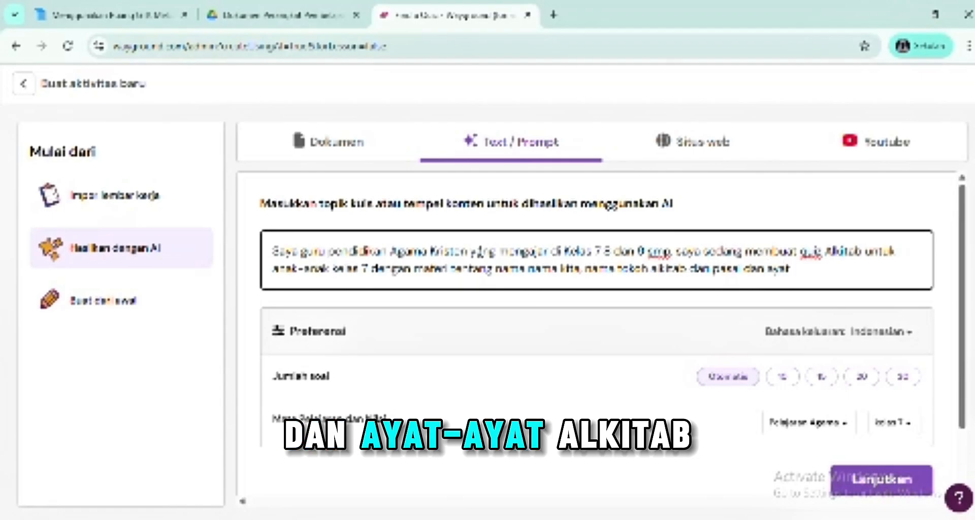
pyautogui.write(' alkitab.')
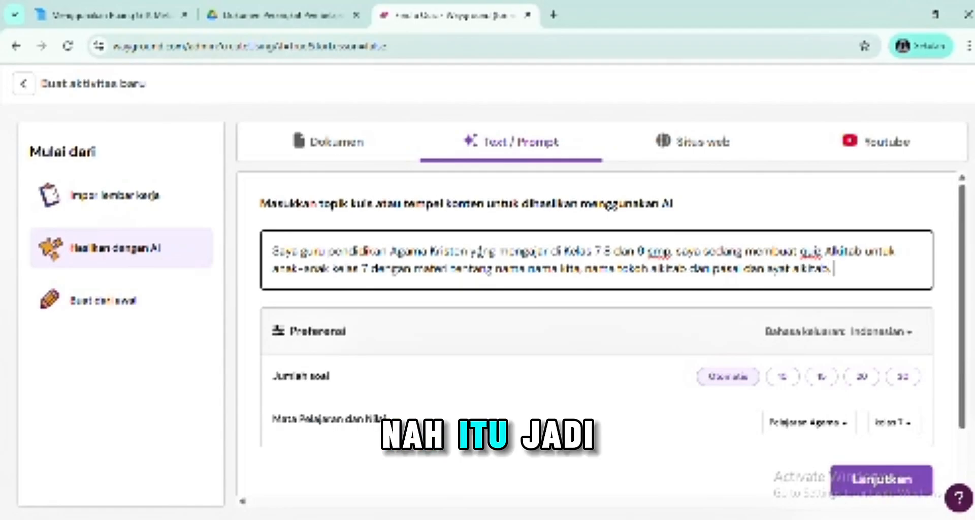
# Finish the prompt with the request ", buatkan saya sola sebanyak 20 pilihan ganda level hots".
pyautogui.press('BackSpace')
pyautogui.press('BackSpace')
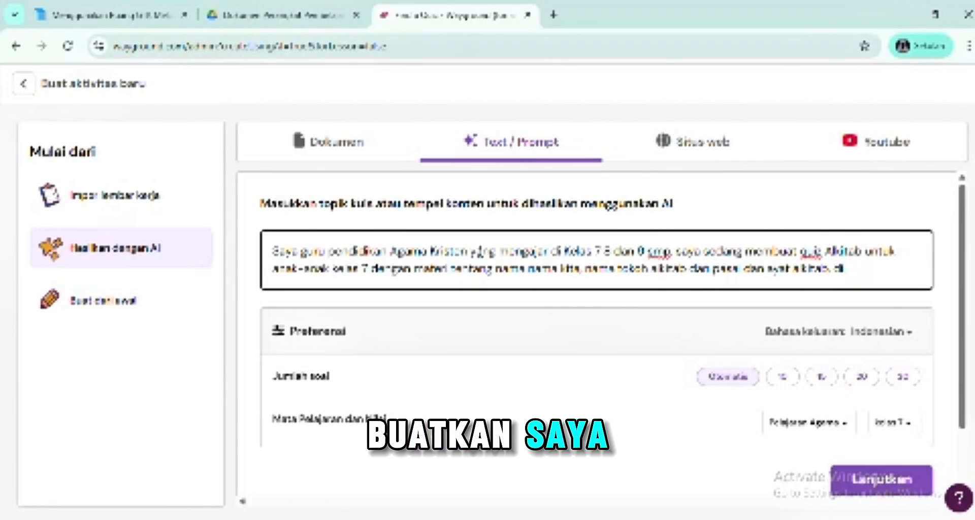
pyautogui.write('buatkan')
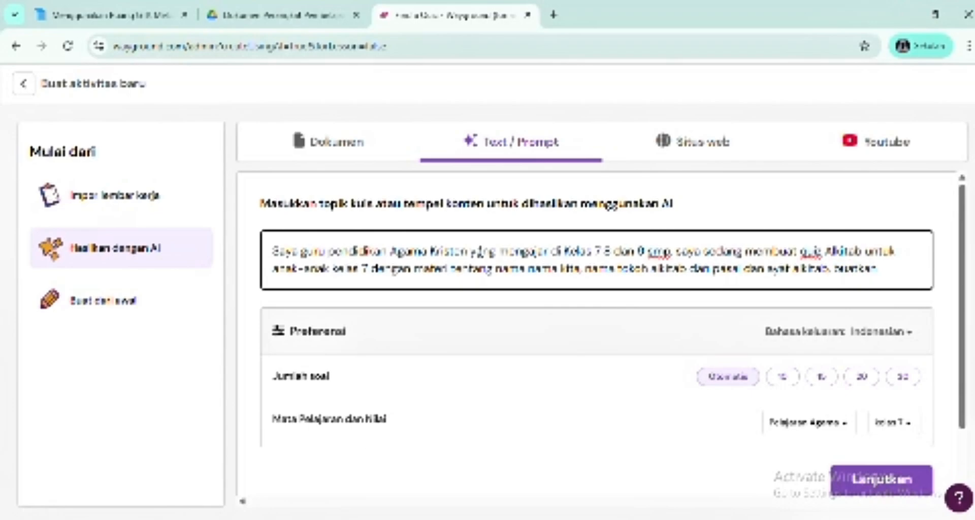
pyautogui.write(' saya soal seb')
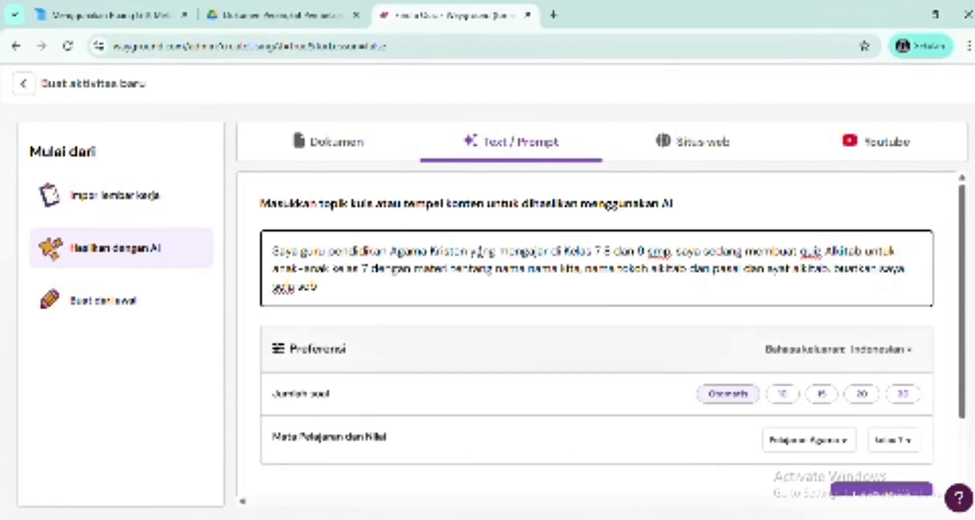
pyautogui.write('anya')
pyautogui.write('k 20 pilihan gan')
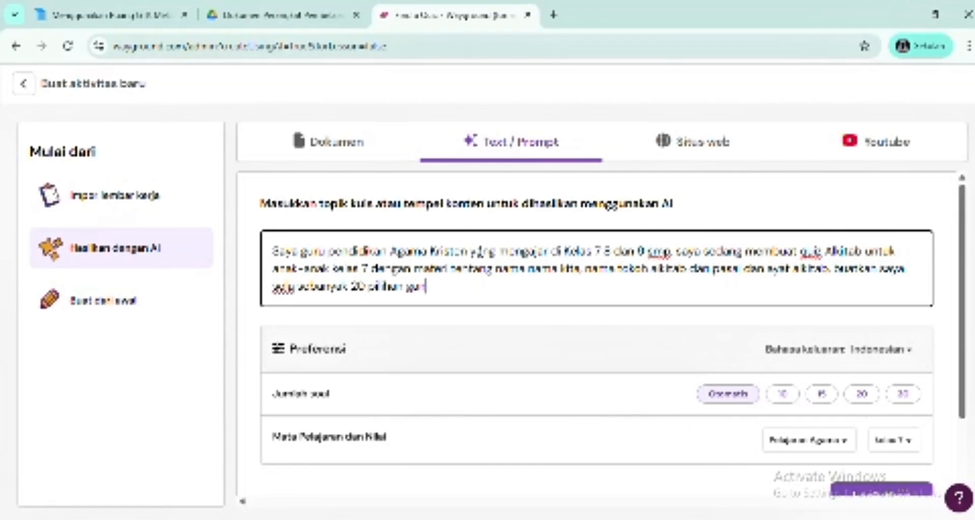
pyautogui.write('da leve')
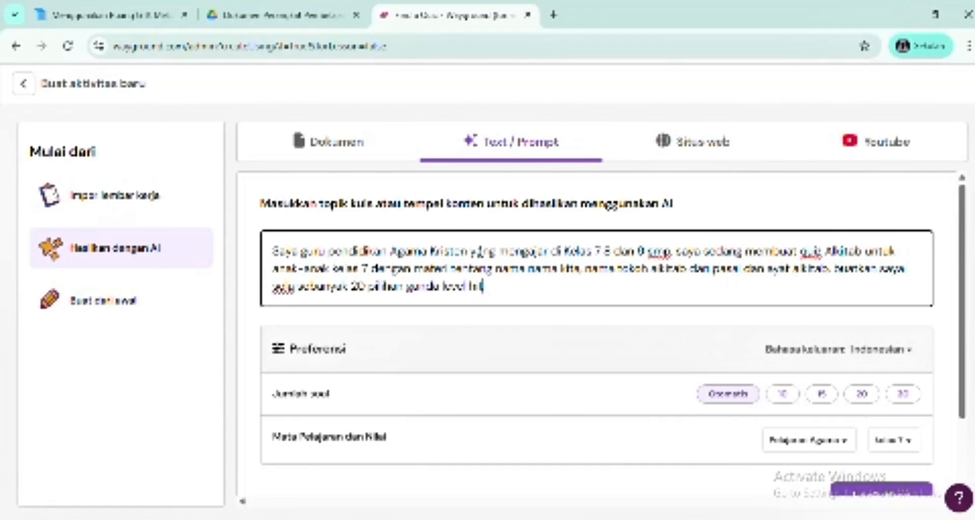
pyautogui.write('l hots')
# Set the number of questions (Jumlah soal) to 20 and continue to the subtopic selection.
pyautogui.click(862, 394)
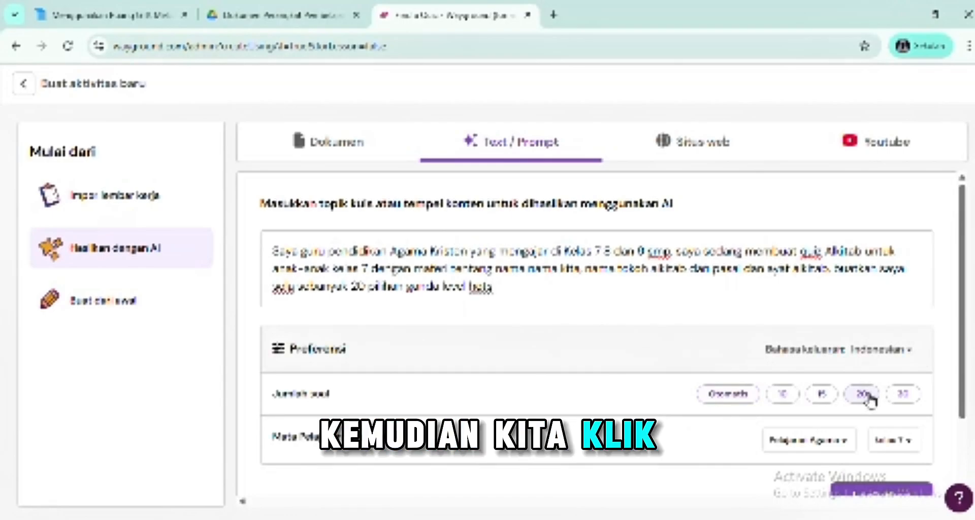
pyautogui.scroll(-2, 868, 396)
pyautogui.scroll(-1, 870, 399)
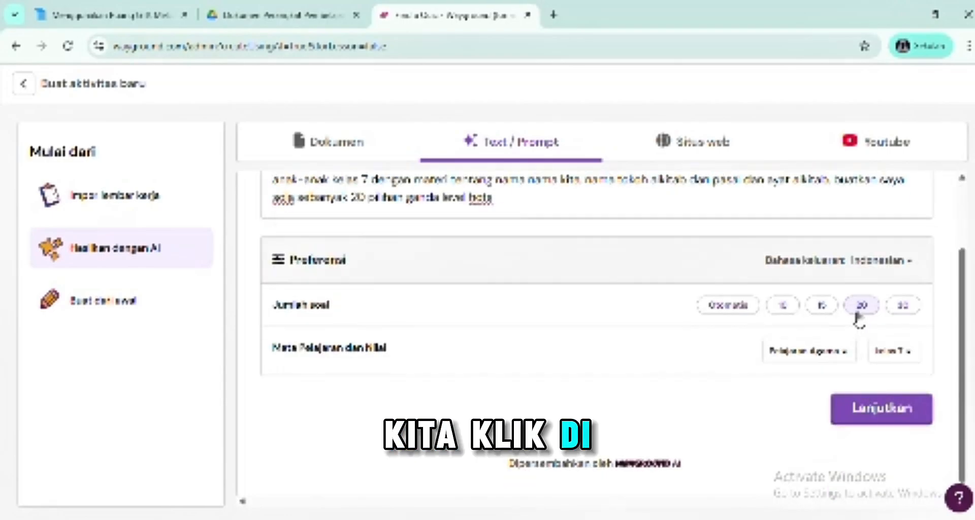
pyautogui.click(882, 409)
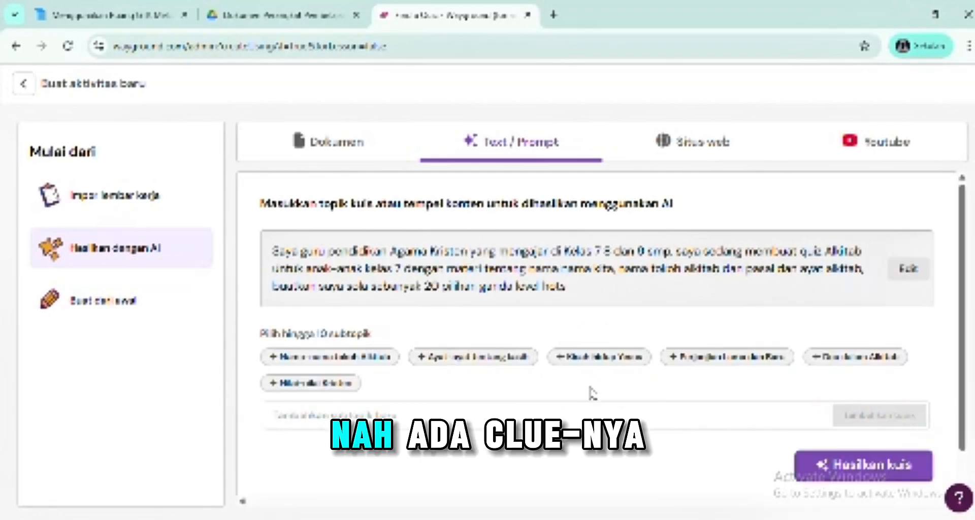
# Select all six suggested subtopics, from Nama-nama tokoh Alkitab to Nilai-nilai Kristen, and generate the quiz.
pyautogui.click(323, 358)
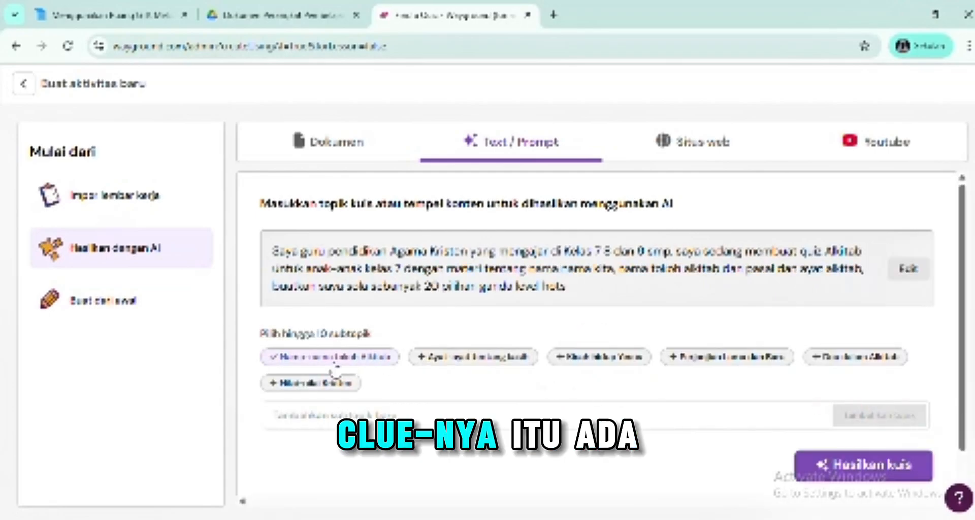
pyautogui.click(454, 360)
pyautogui.click(620, 359)
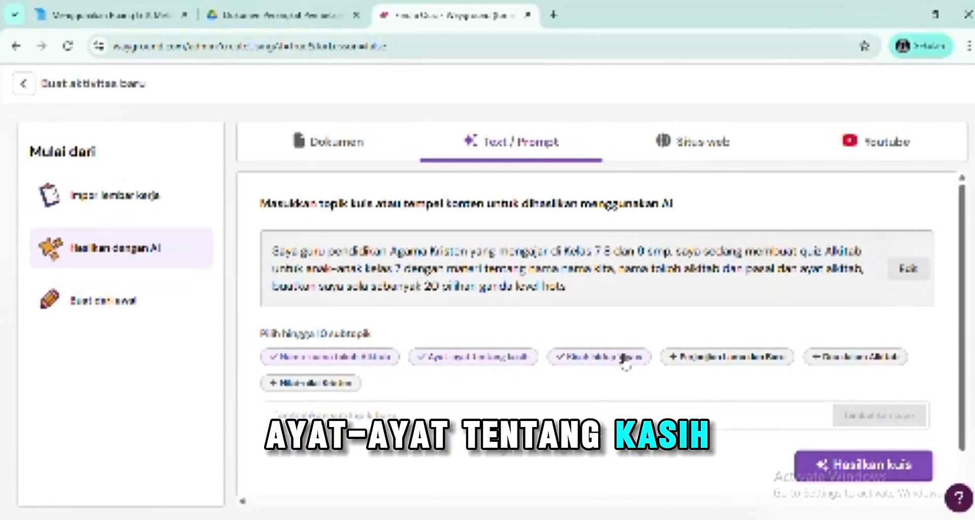
pyautogui.click(707, 361)
pyautogui.click(864, 361)
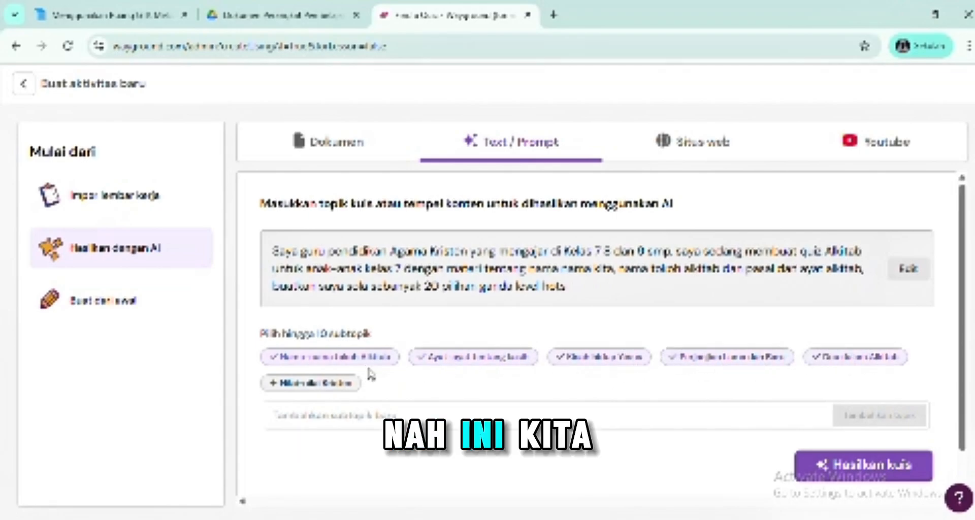
pyautogui.click(321, 385)
pyautogui.scroll(-1, 857, 459)
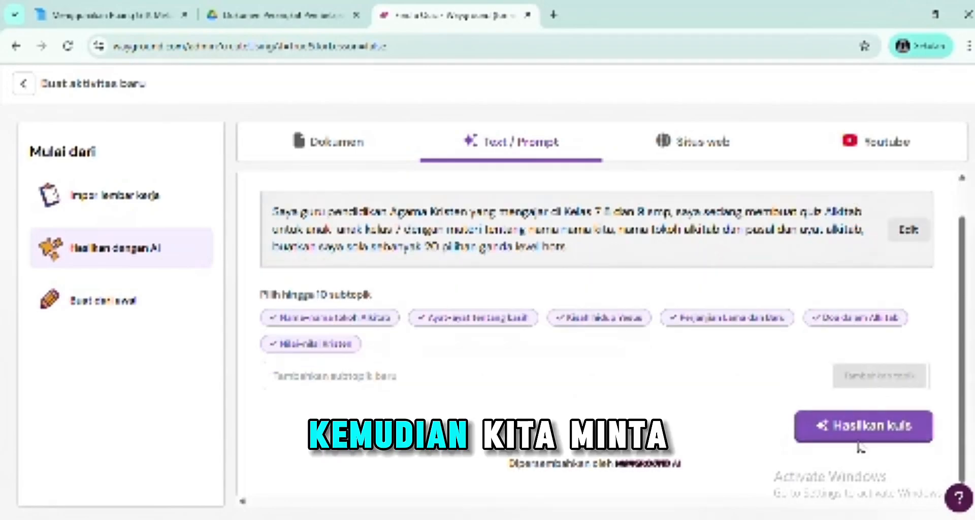
pyautogui.click(858, 436)
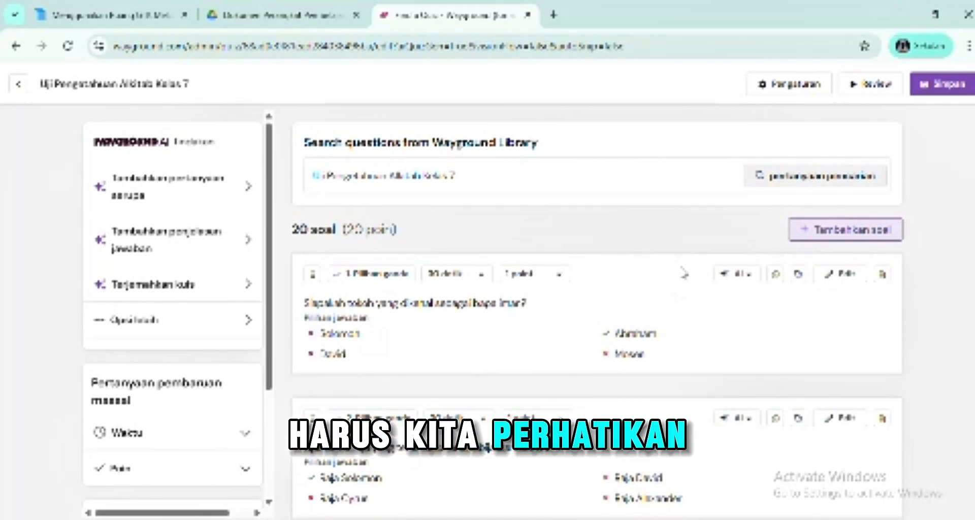
# Edit question 1's answer options, changing Solomon to "Salomo" and Moses to "Musa", and save the question.
pyautogui.scroll(-10, 631, 300)
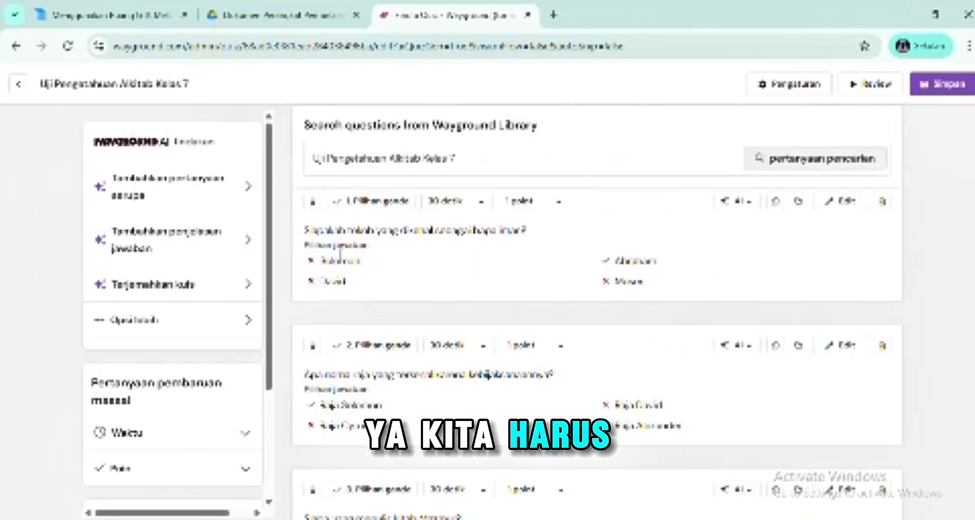
pyautogui.click(844, 201)
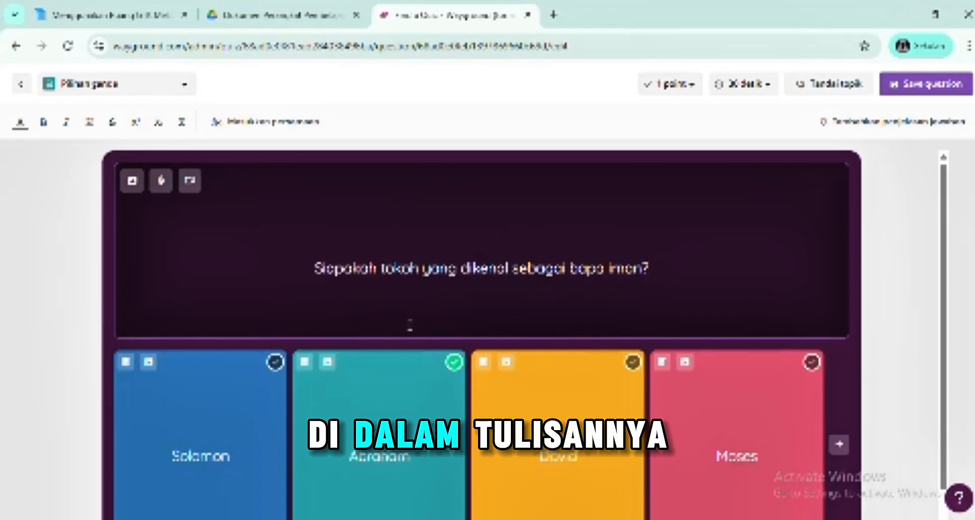
pyautogui.click(230, 453)
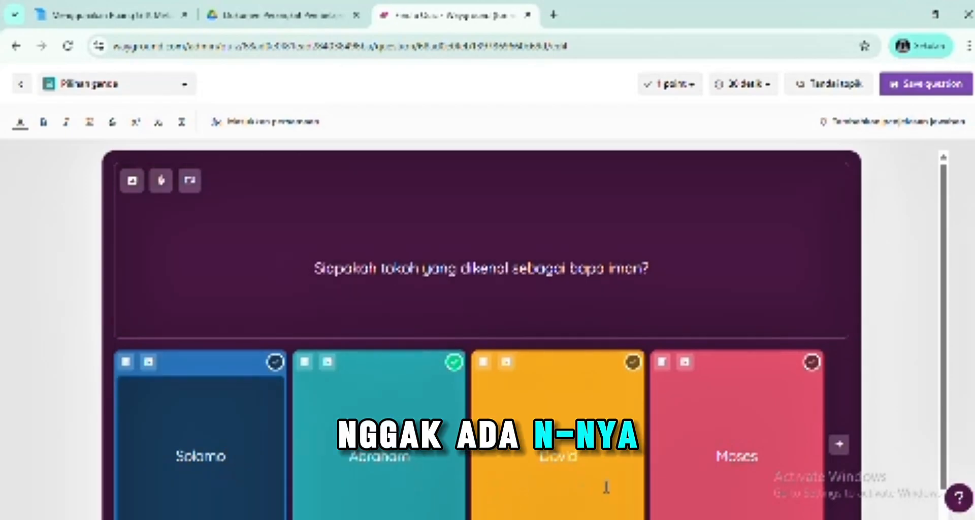
pyautogui.click(753, 460)
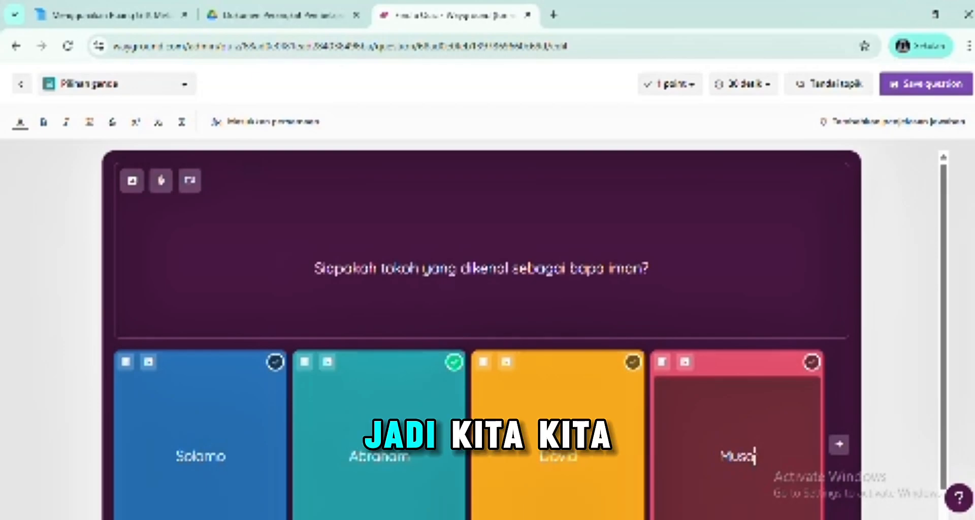
pyautogui.click(908, 85)
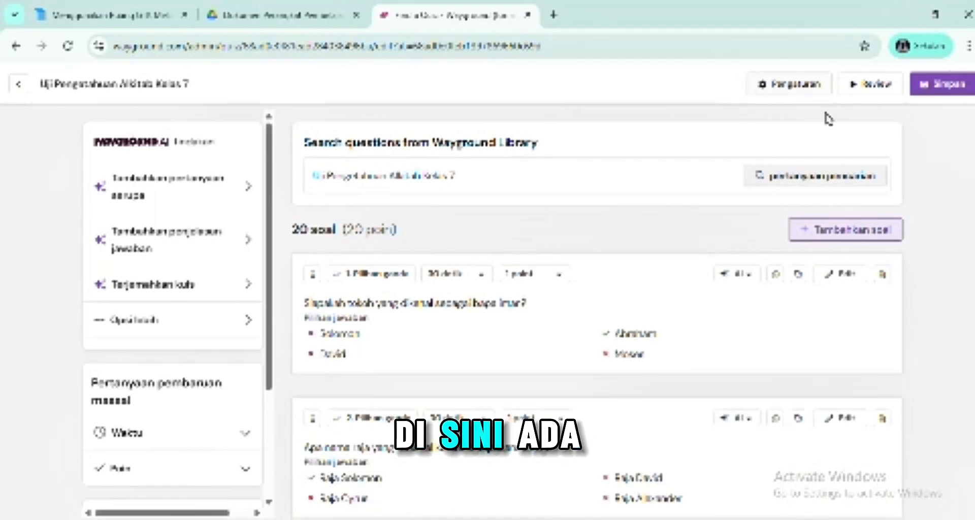
# Look through the remaining generated questions, save the quiz, and start a live session of it (Mainkan).
pyautogui.scroll(-20, 746, 361)
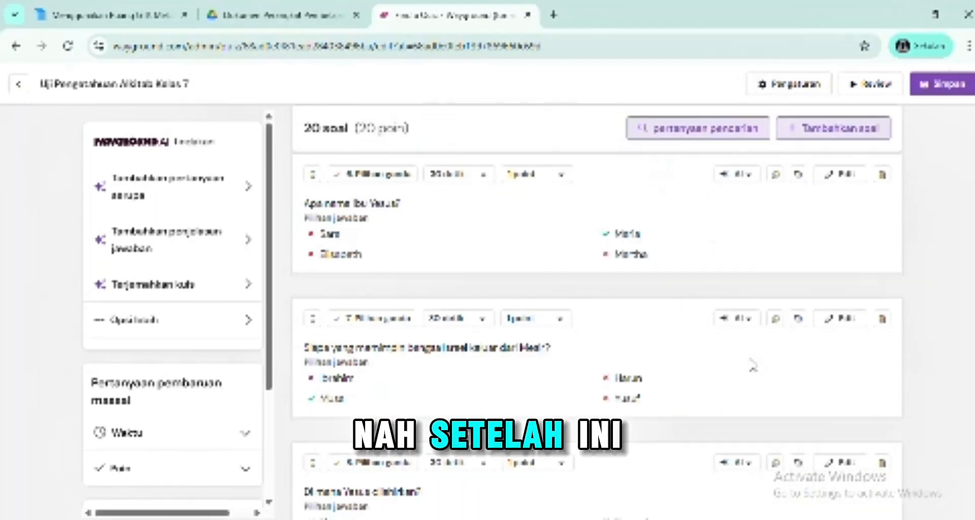
pyautogui.scroll(-10, 751, 364)
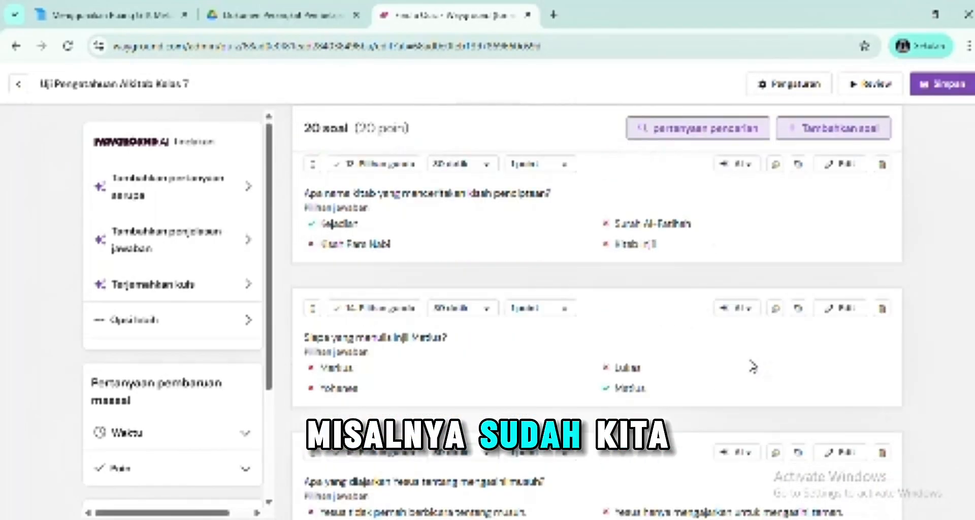
pyautogui.click(949, 92)
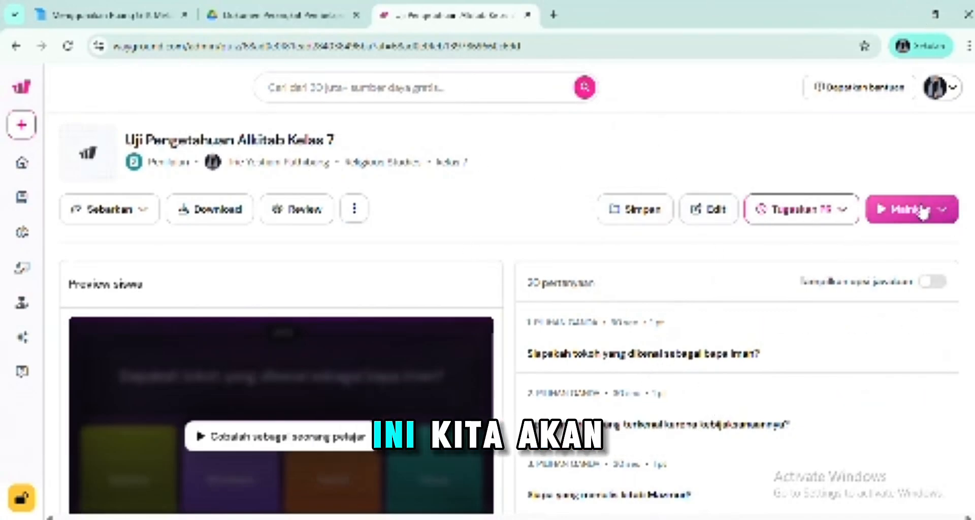
pyautogui.click(905, 218)
pyautogui.click(874, 253)
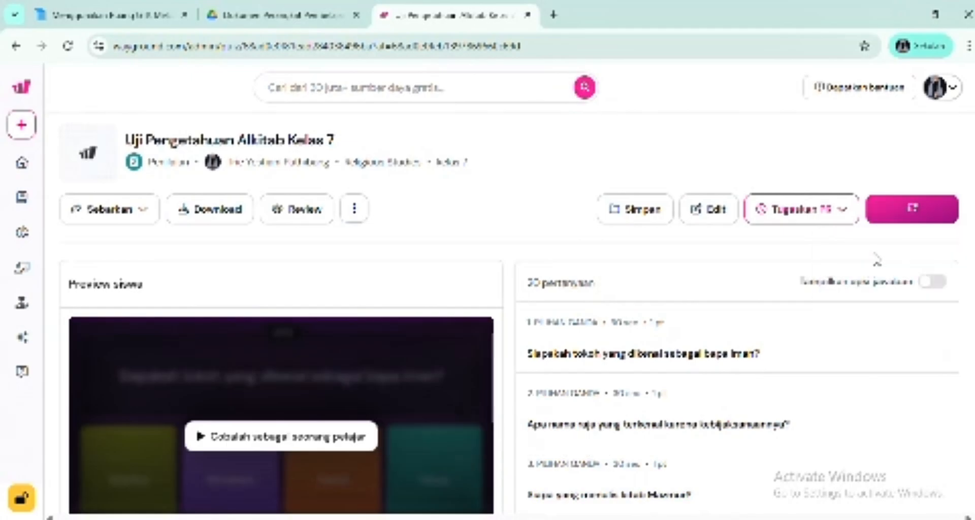